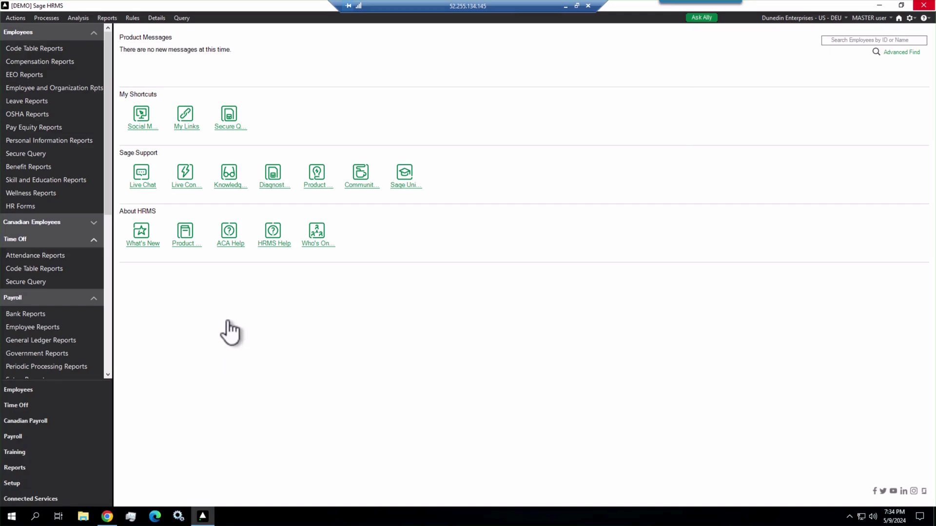
# Create a new private employee Secure Query titled 'Term Listing'
pyautogui.click(31, 155)
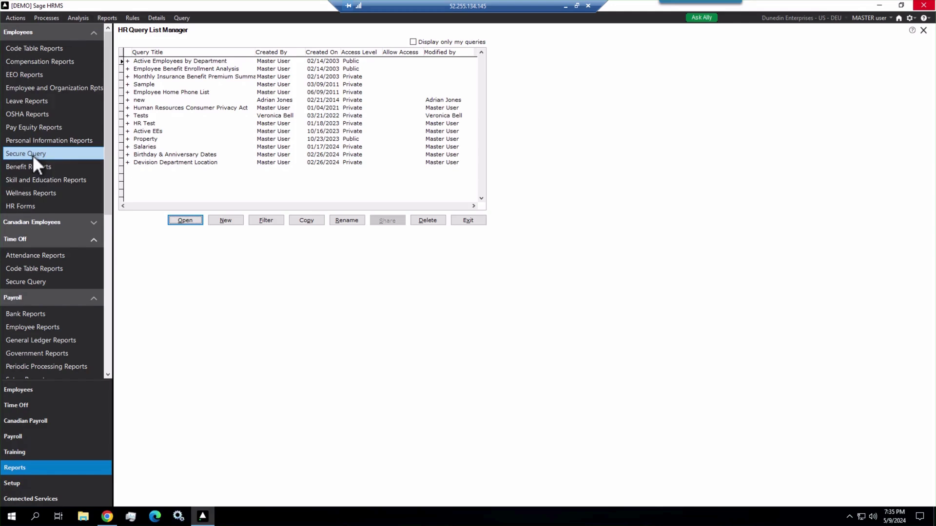
pyautogui.click(225, 220)
pyautogui.write('T')
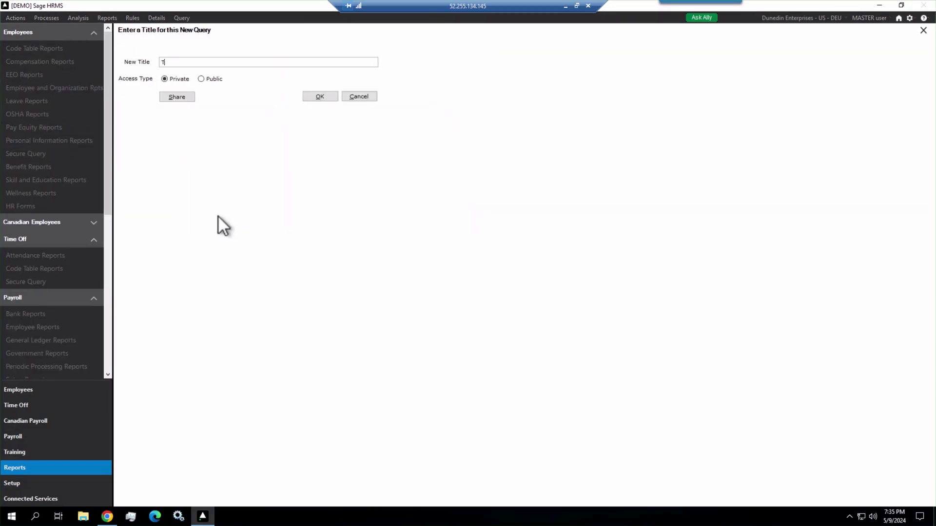
pyautogui.write('erm Listing')
# Include Demographics, HR Status and Current Job data in the query, leaving the additional table empty
pyautogui.click(319, 96)
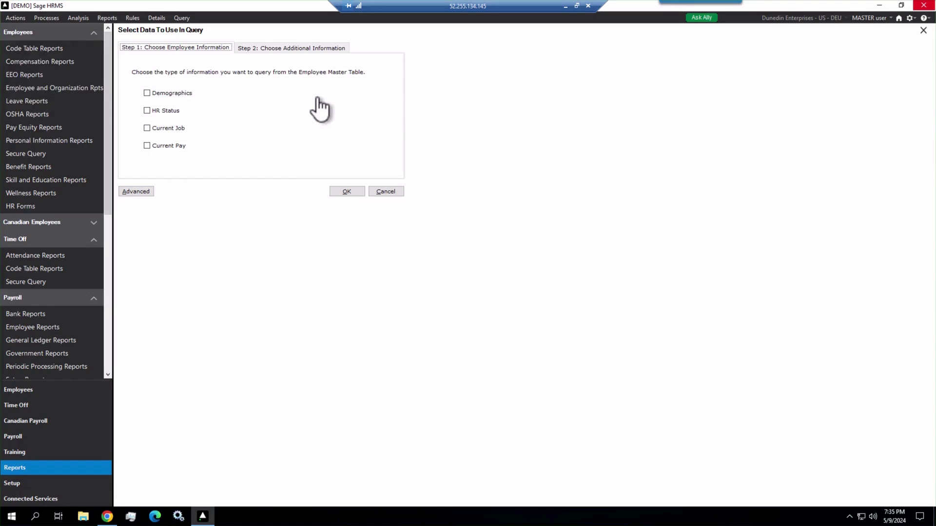
pyautogui.click(147, 93)
pyautogui.click(148, 110)
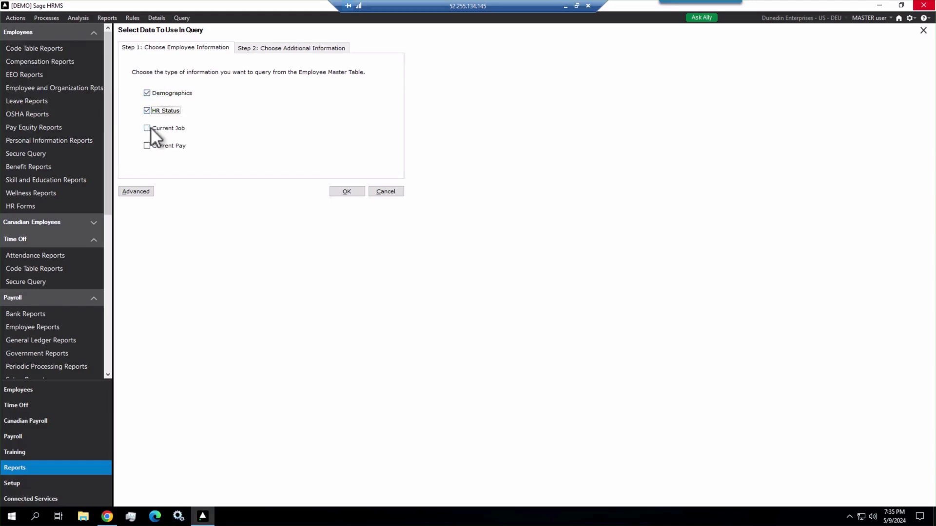
pyautogui.click(148, 128)
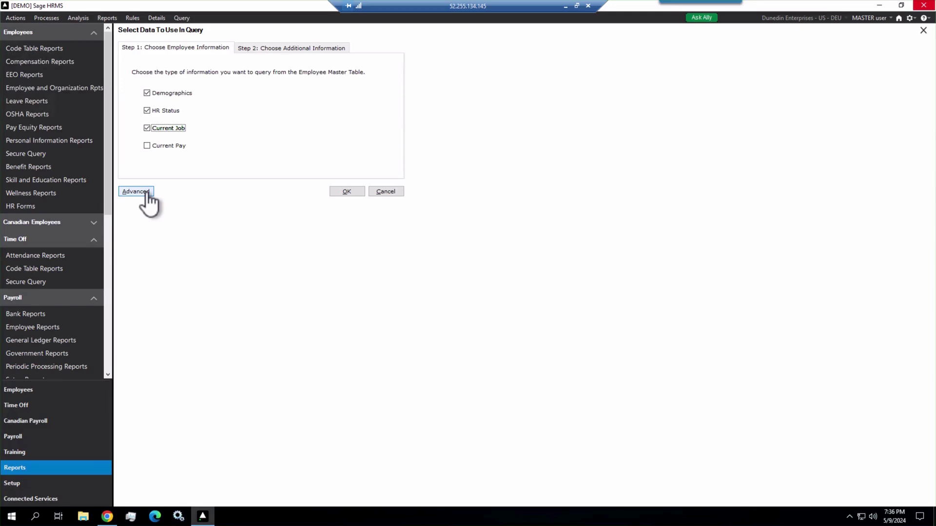
pyautogui.click(298, 49)
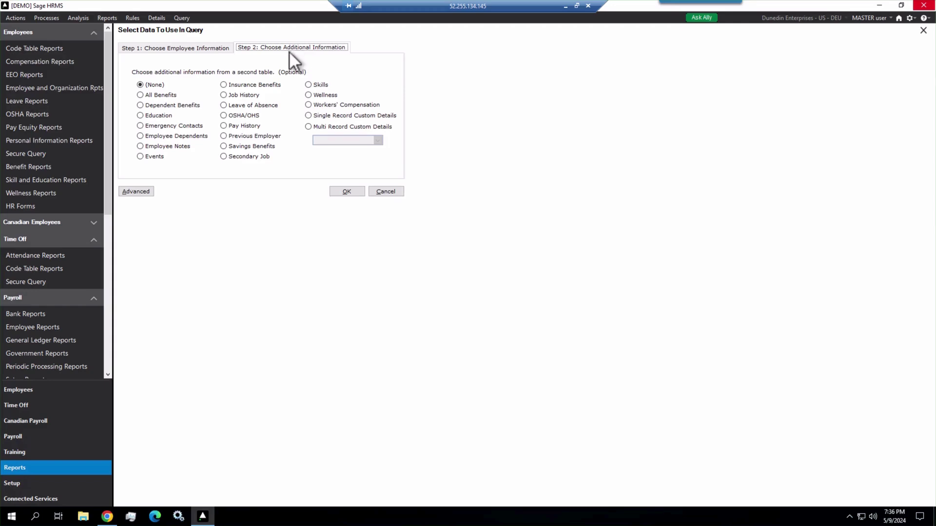
pyautogui.click(184, 50)
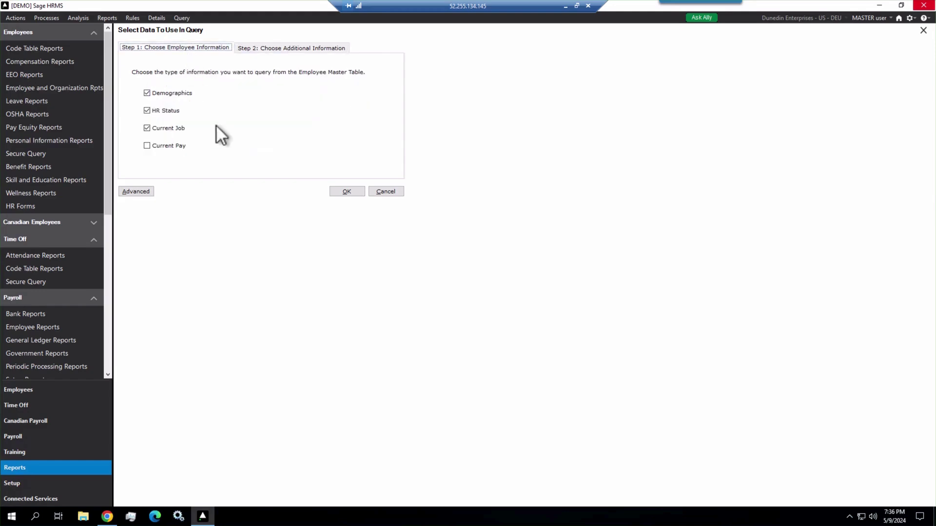
# Add the Name: Last, First Middle, Job Title and Termination Date fields to Fields to include
pyautogui.click(345, 192)
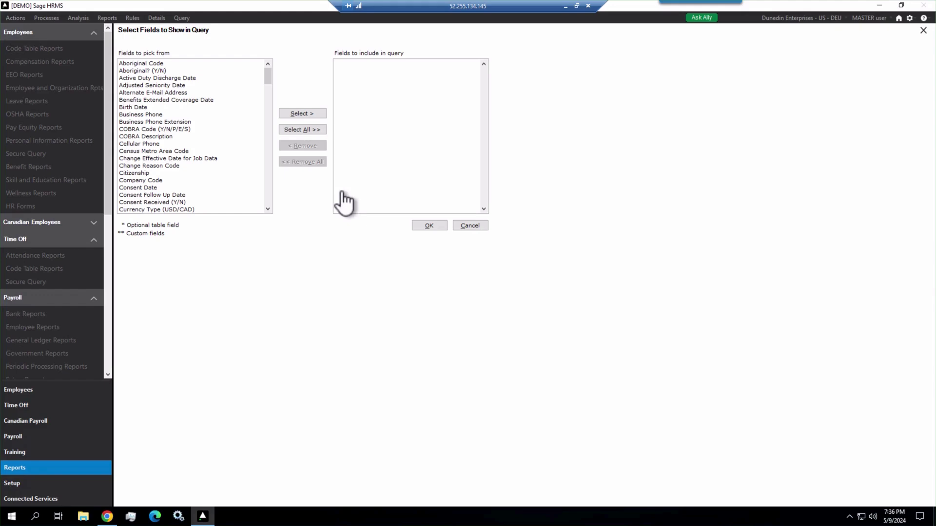
pyautogui.click(268, 183)
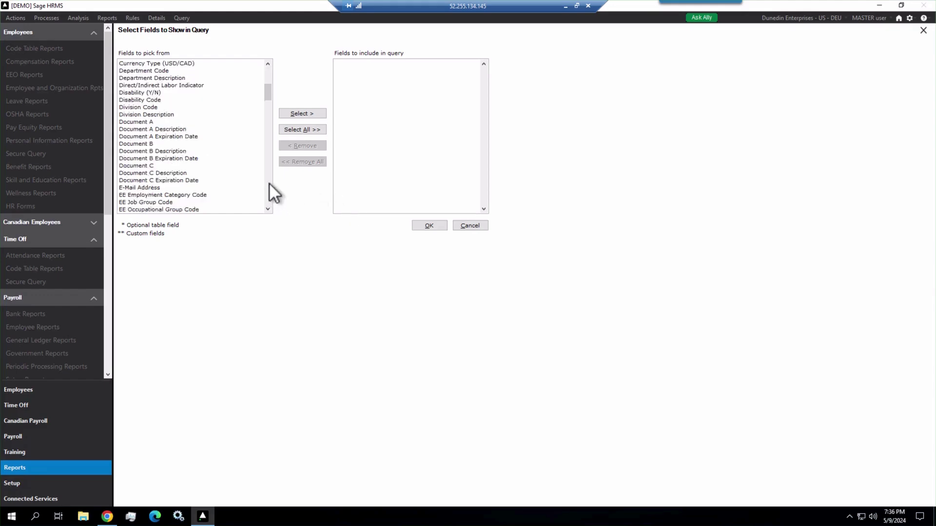
pyautogui.click(269, 182)
pyautogui.click(268, 182)
pyautogui.click(268, 183)
pyautogui.click(268, 182)
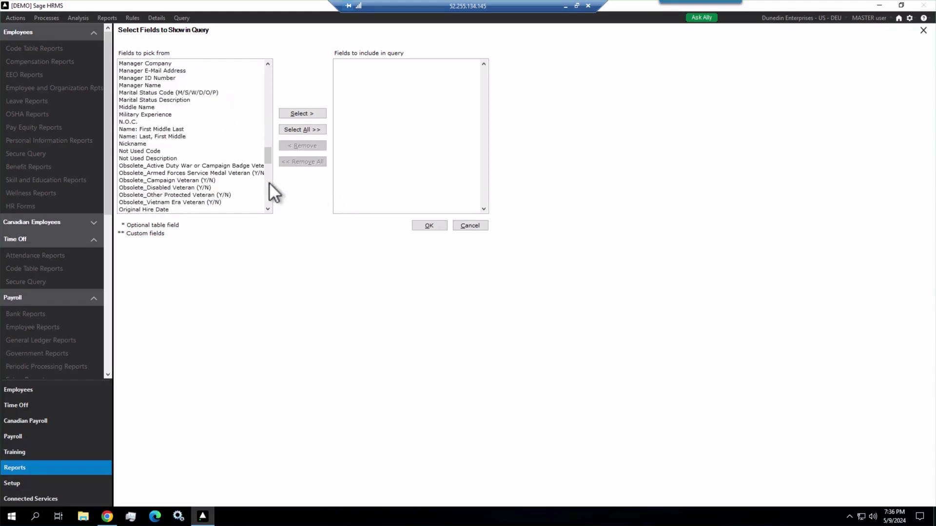
pyautogui.click(168, 136)
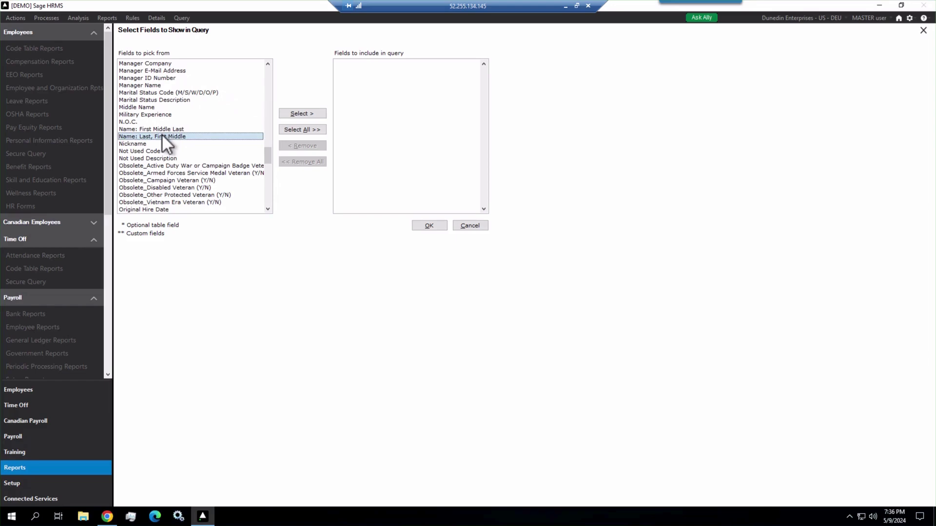
pyautogui.doubleClick(162, 137)
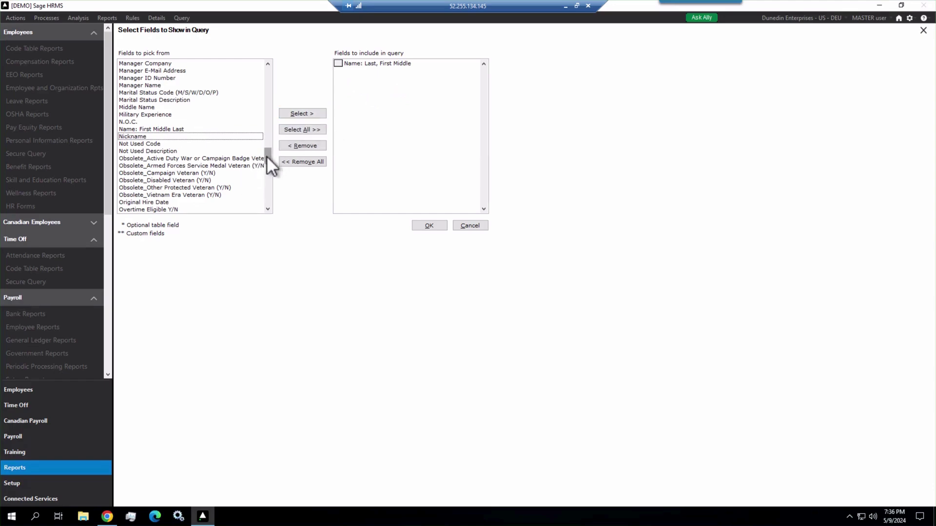
pyautogui.moveTo(267, 156); pyautogui.dragTo(269, 142)
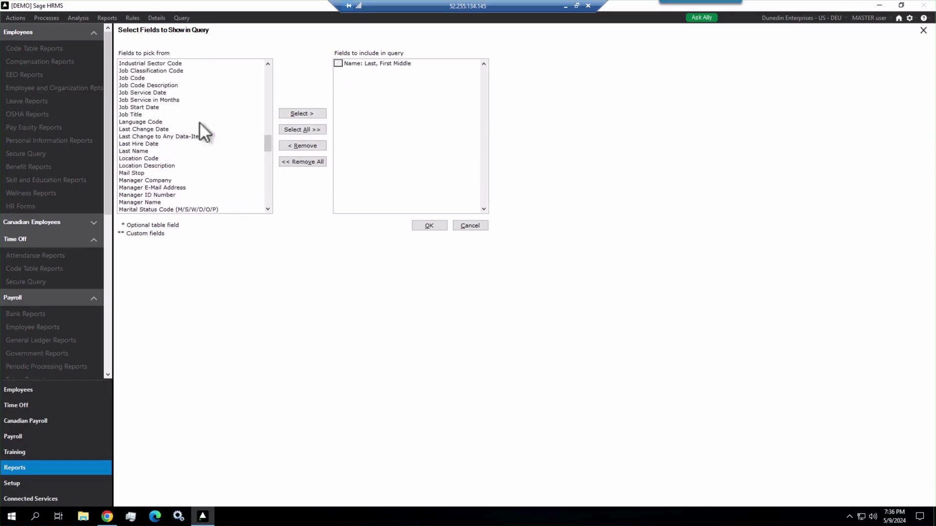
pyautogui.doubleClick(129, 114)
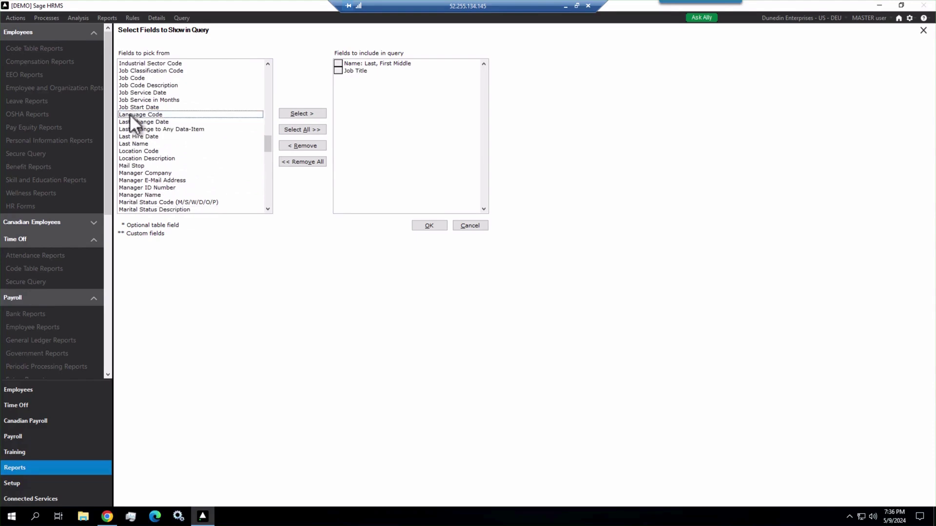
pyautogui.moveTo(267, 145); pyautogui.dragTo(265, 183)
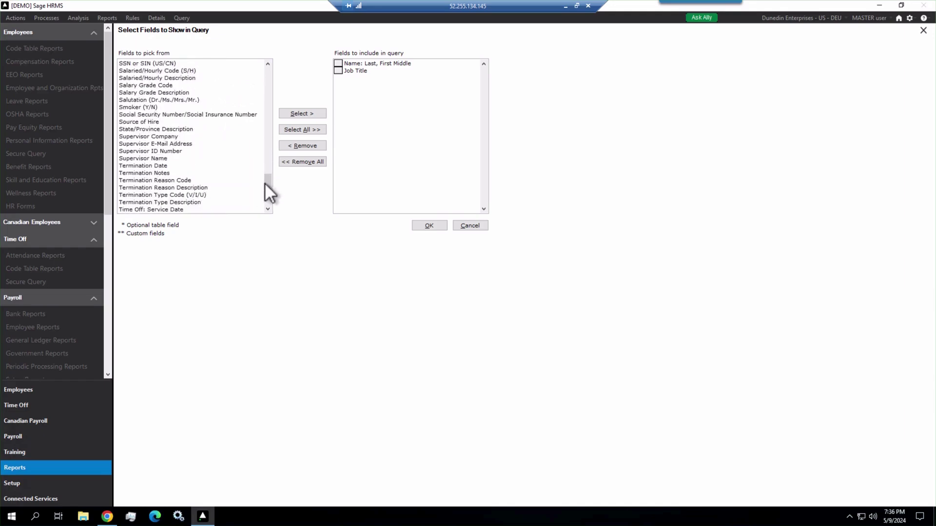
pyautogui.doubleClick(155, 165)
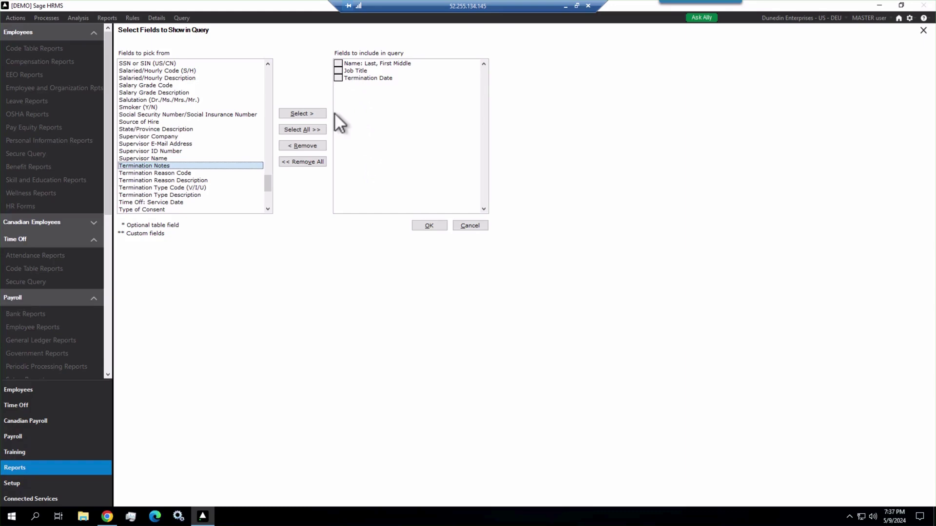
# Set the record sort order to Termination Date, ascending
pyautogui.click(431, 225)
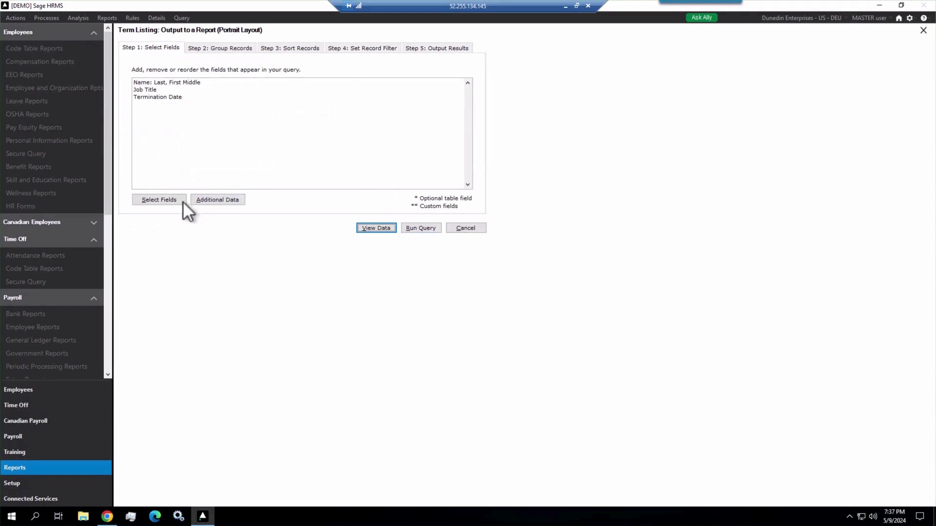
pyautogui.click(226, 49)
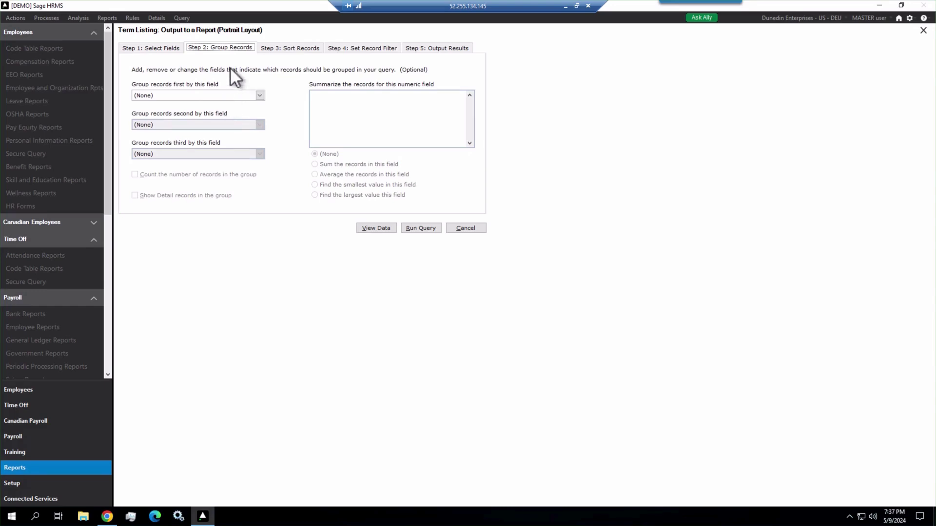
pyautogui.click(288, 48)
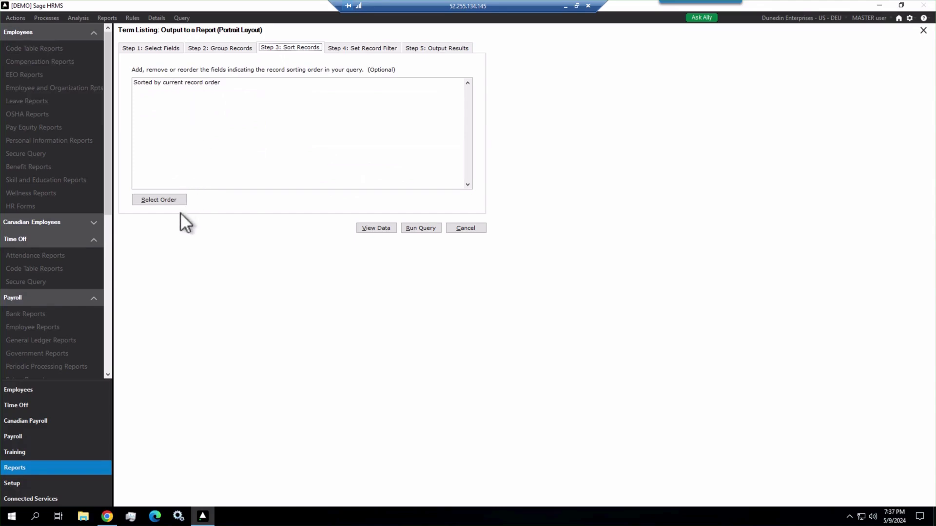
pyautogui.click(164, 202)
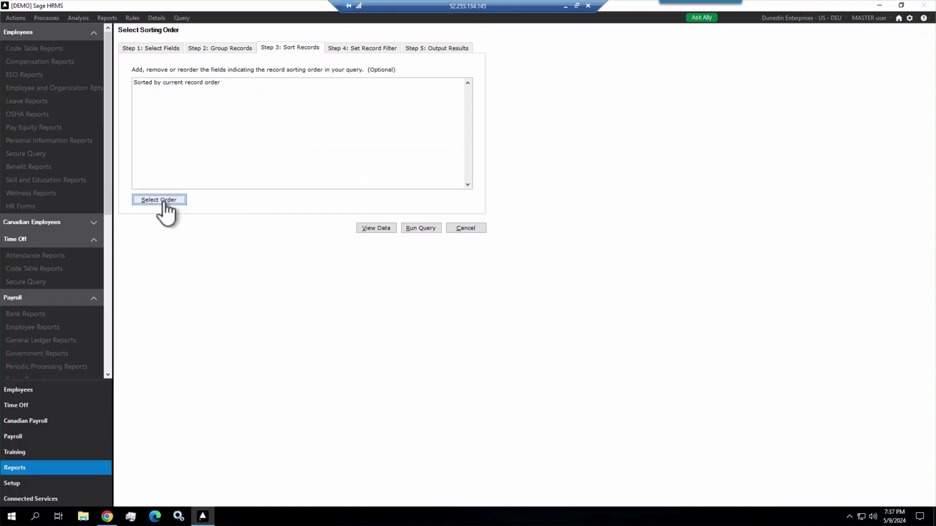
pyautogui.doubleClick(145, 78)
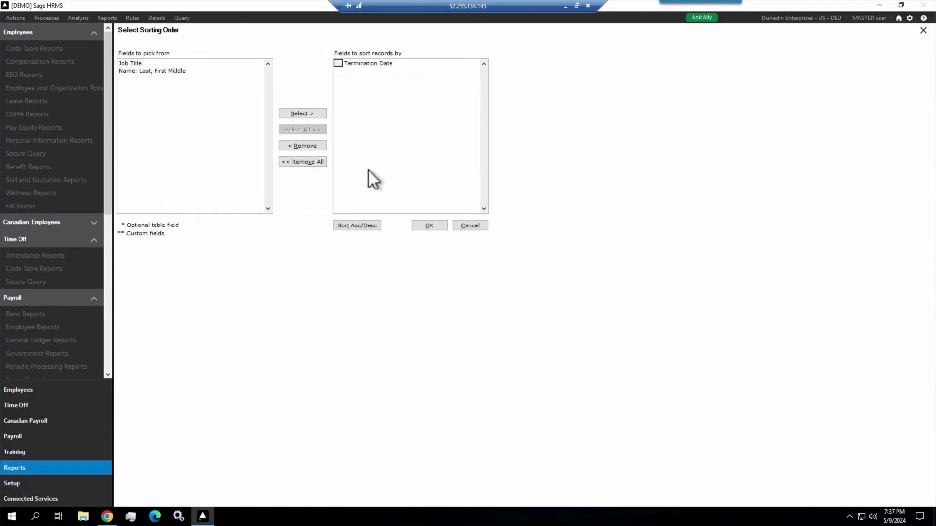
pyautogui.click(362, 225)
pyautogui.click(361, 226)
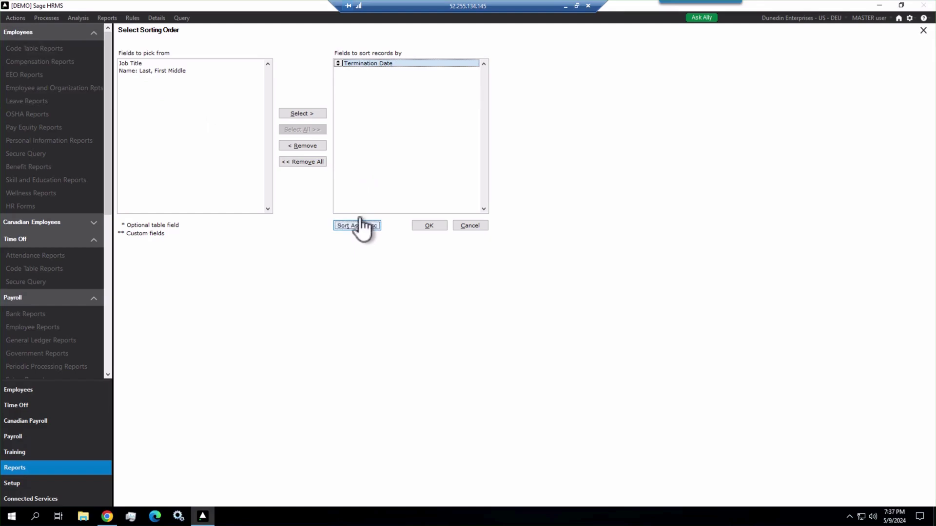
pyautogui.click(427, 226)
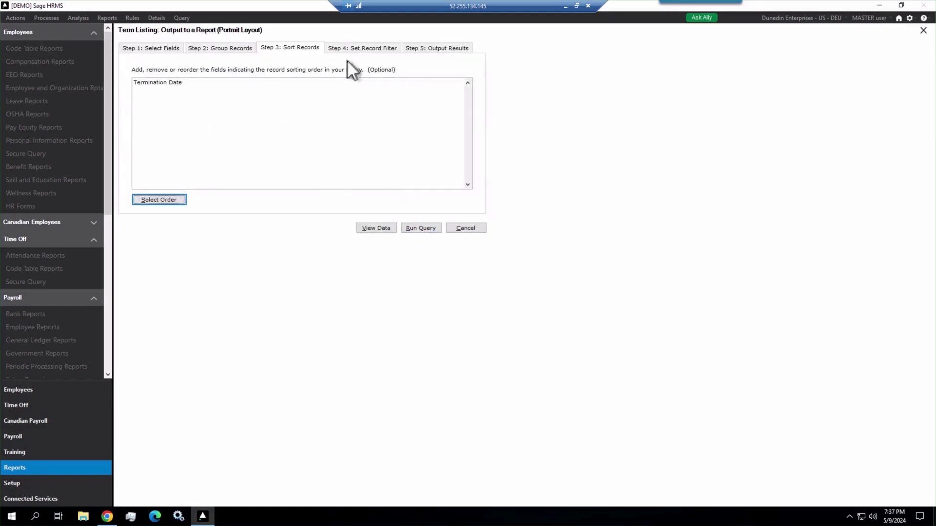
# Add a record filter where Employee Status Code exactly matches T
pyautogui.click(360, 50)
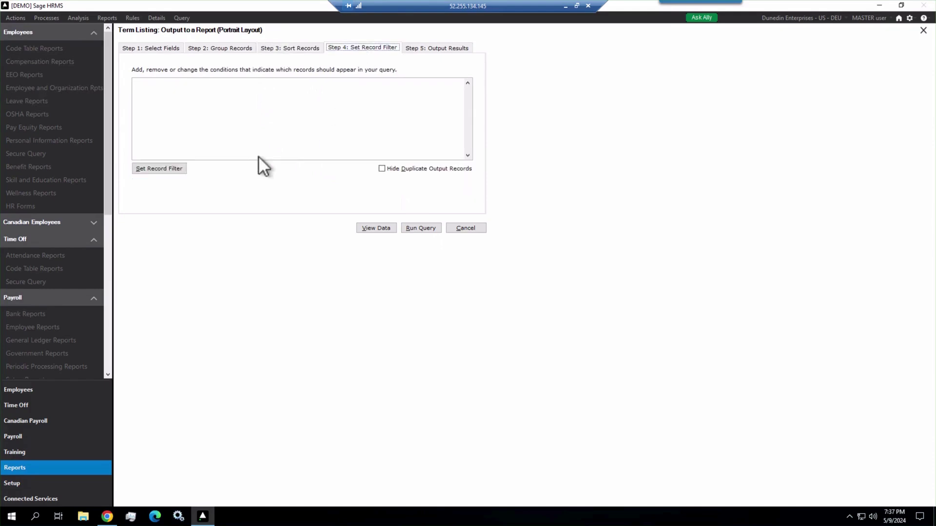
pyautogui.click(170, 172)
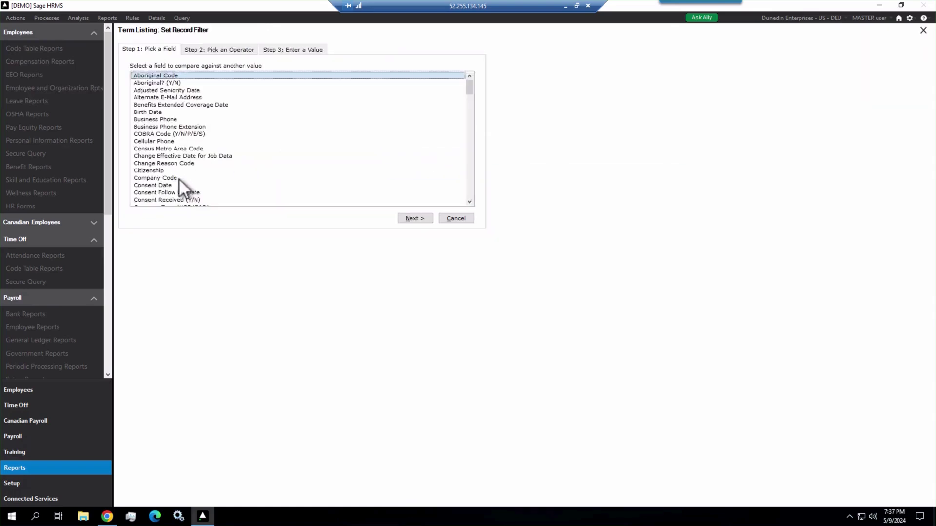
pyautogui.scroll(-6, 199, 159)
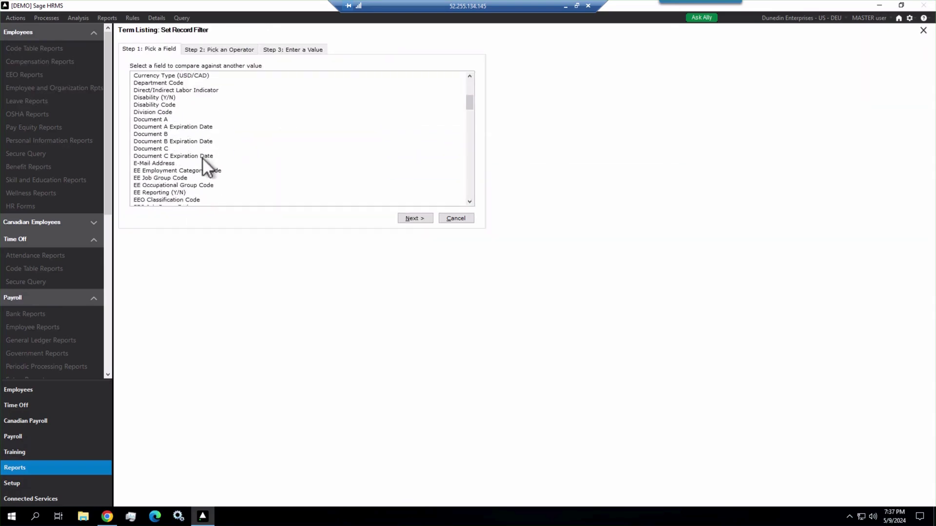
pyautogui.scroll(-3, 204, 157)
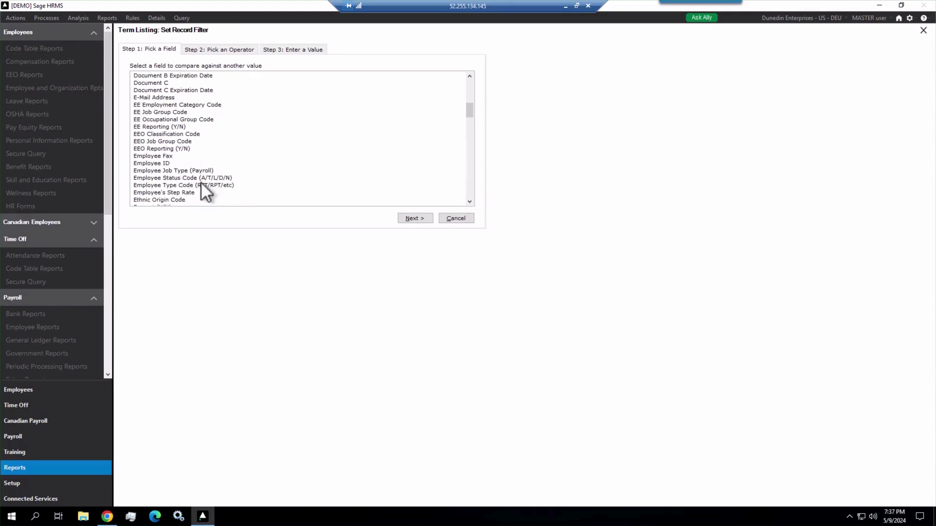
pyautogui.doubleClick(179, 177)
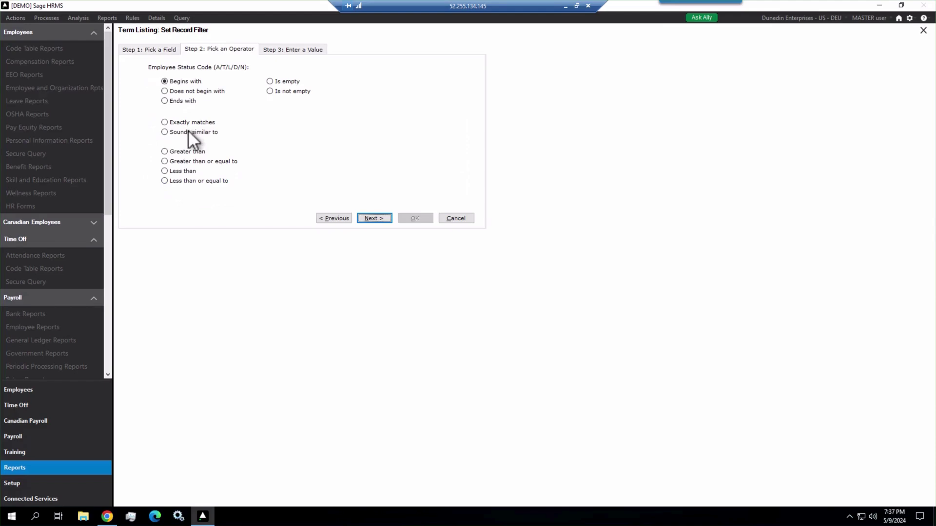
pyautogui.doubleClick(188, 123)
pyautogui.click(277, 87)
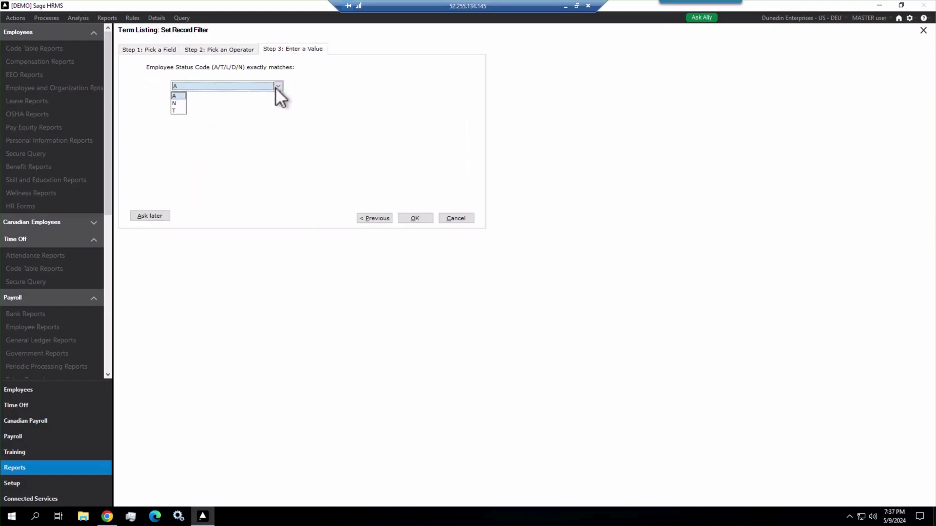
pyautogui.click(415, 218)
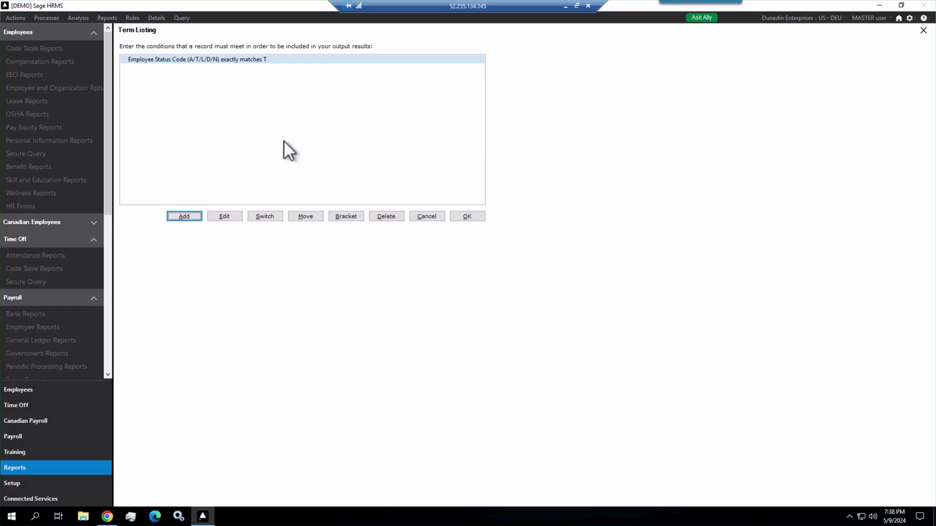
# Add an And condition: Termination Date between two dates, asked at run time
pyautogui.click(184, 217)
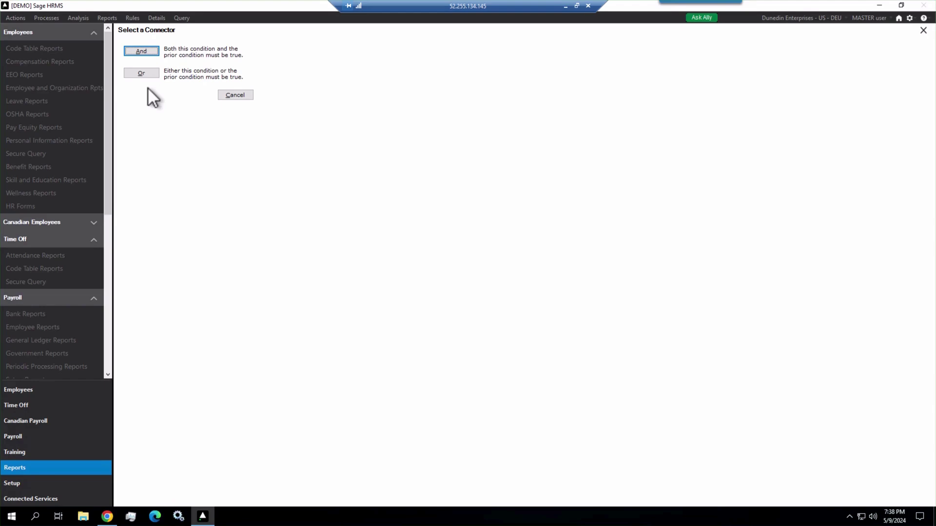
pyautogui.click(141, 52)
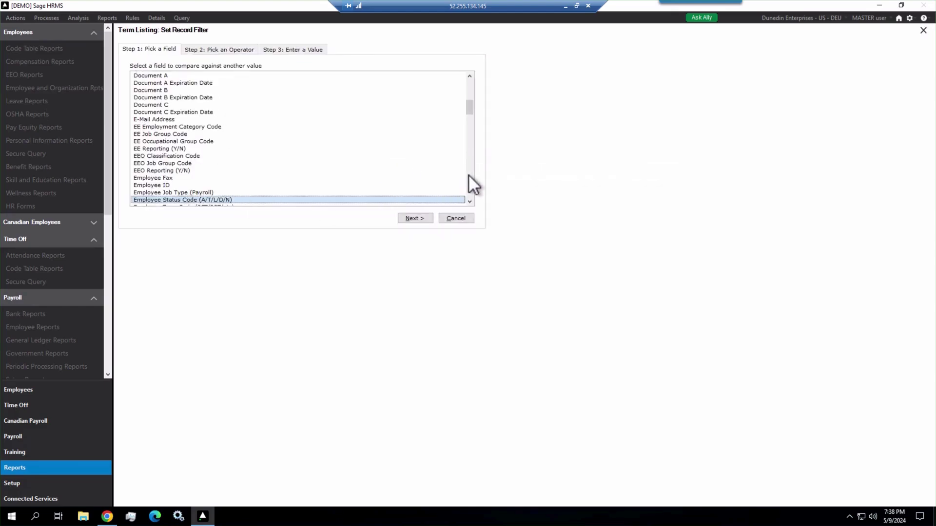
pyautogui.click(469, 174)
pyautogui.moveTo(469, 173); pyautogui.dragTo(470, 182)
pyautogui.doubleClick(176, 165)
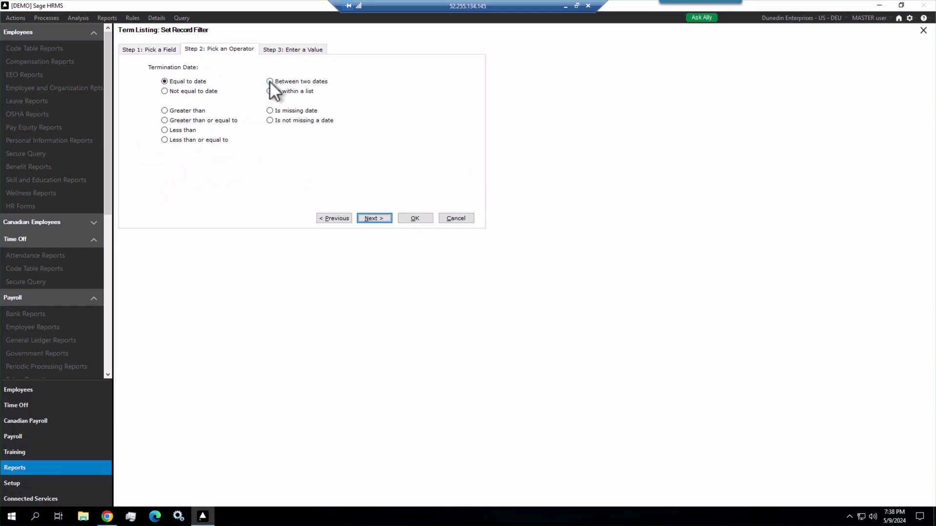
pyautogui.doubleClick(270, 81)
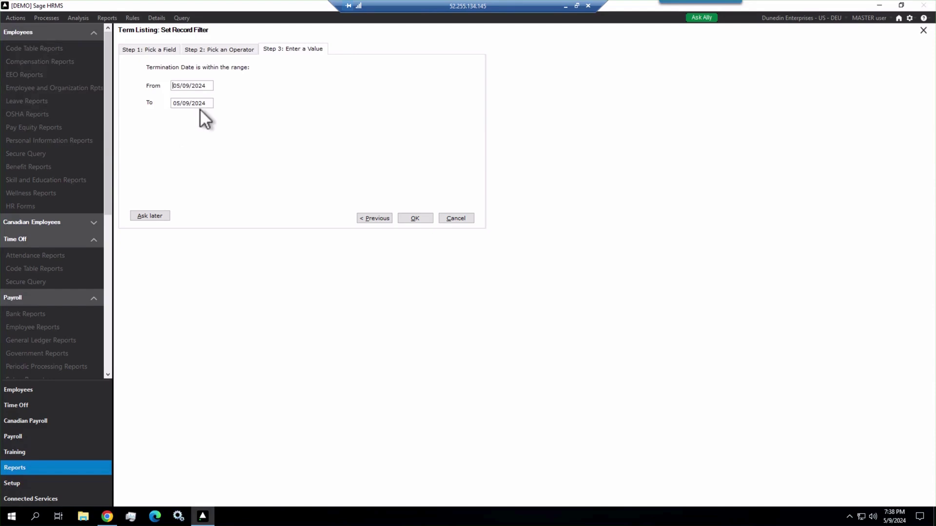
pyautogui.click(149, 216)
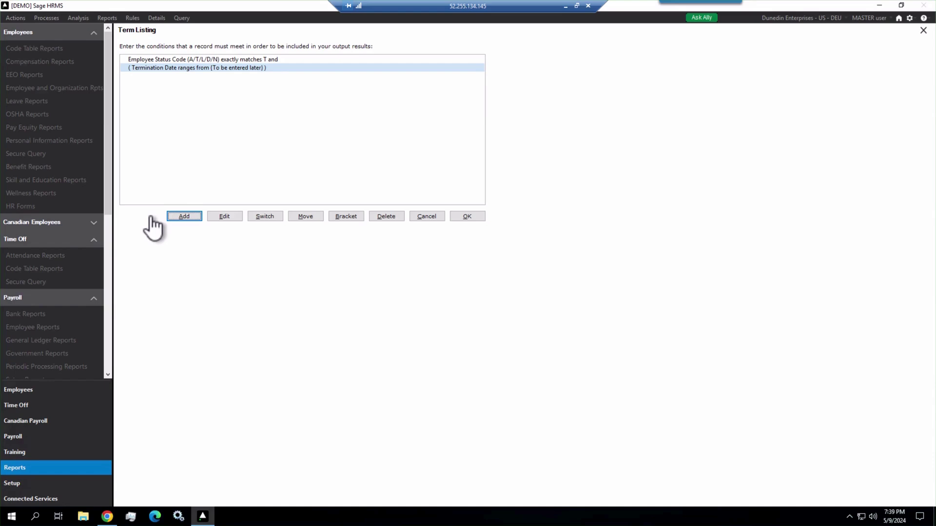
# Save the filters, reopen Term Listing and set its output to Microsoft Excel worksheet (.XLS)
pyautogui.click(466, 217)
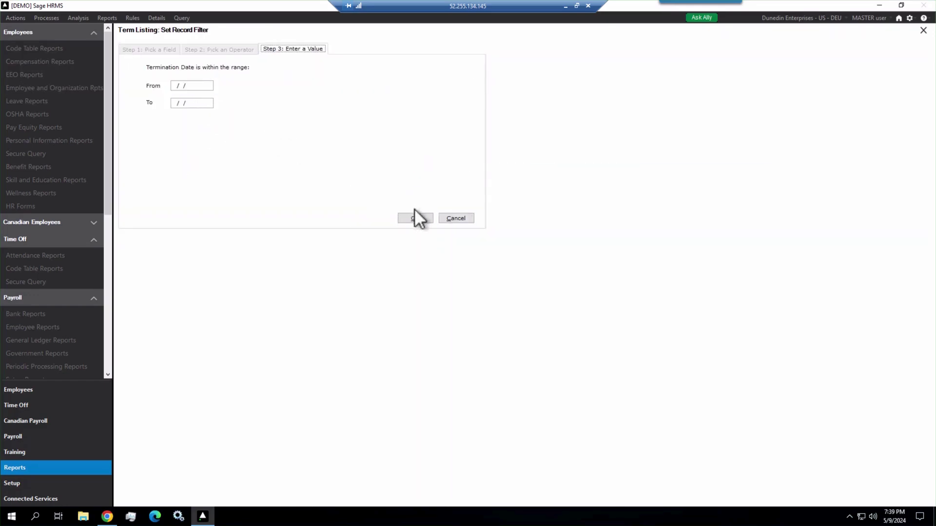
pyautogui.click(442, 220)
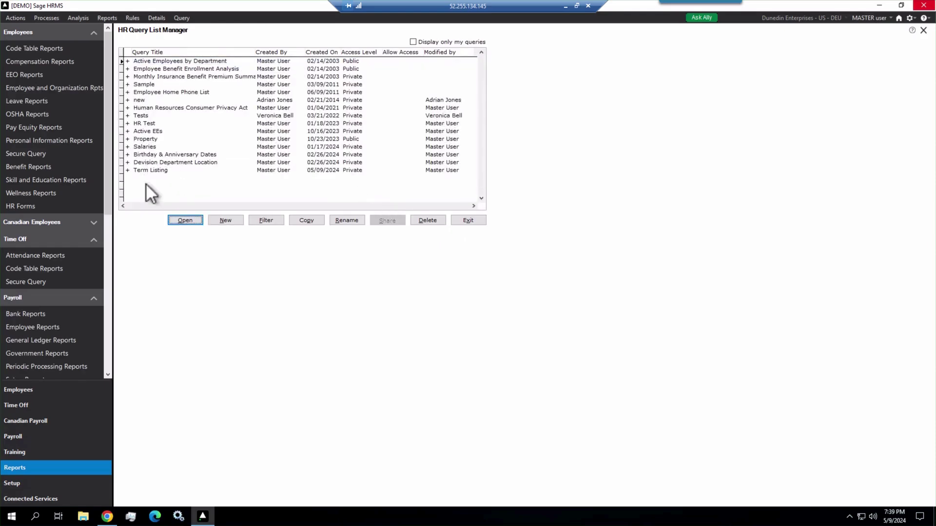
pyautogui.doubleClick(128, 170)
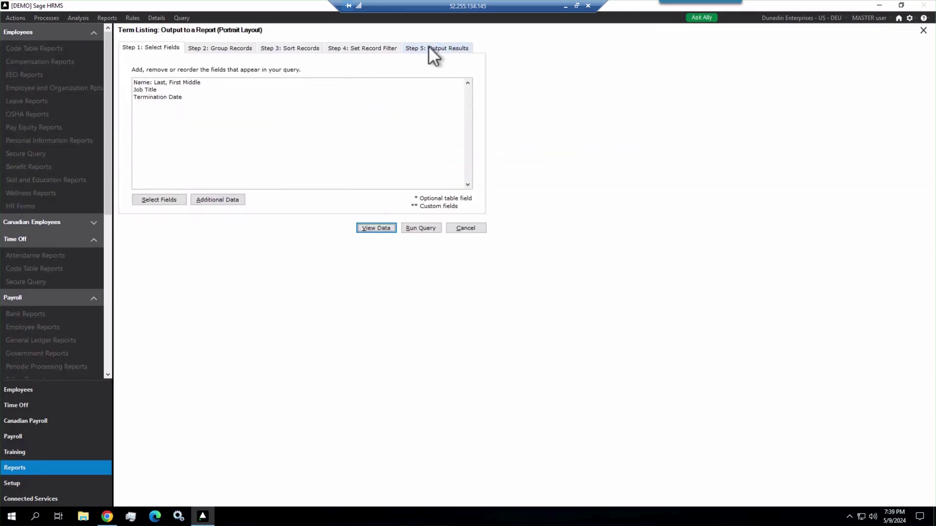
pyautogui.click(428, 46)
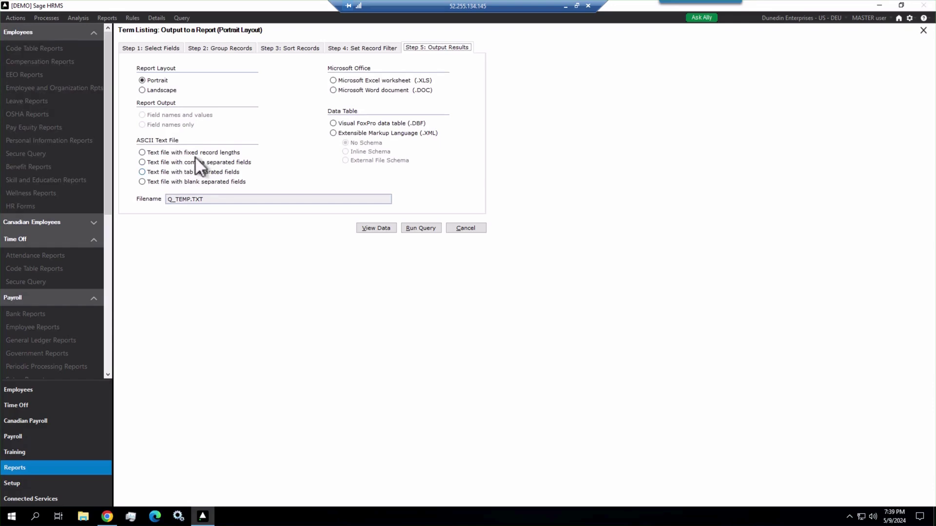
pyautogui.click(333, 81)
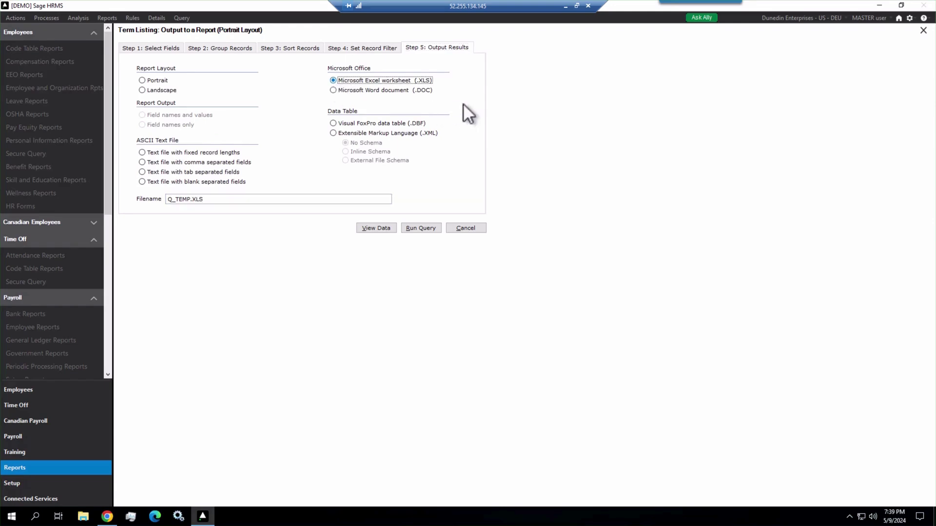
# Run the query for termination dates up to 05/09/2024 and view the exported Q_TEMP.XLS
pyautogui.click(420, 230)
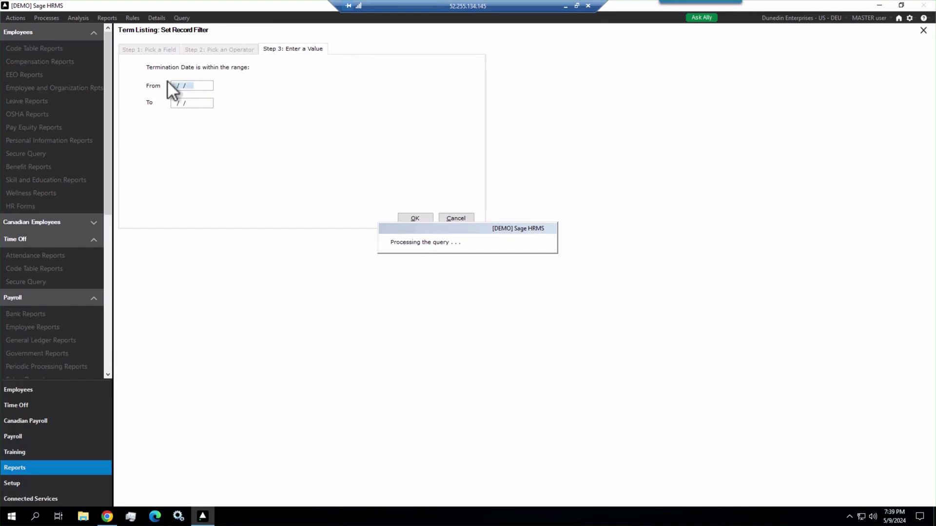
pyautogui.write('200')
pyautogui.write('05/09/2024')
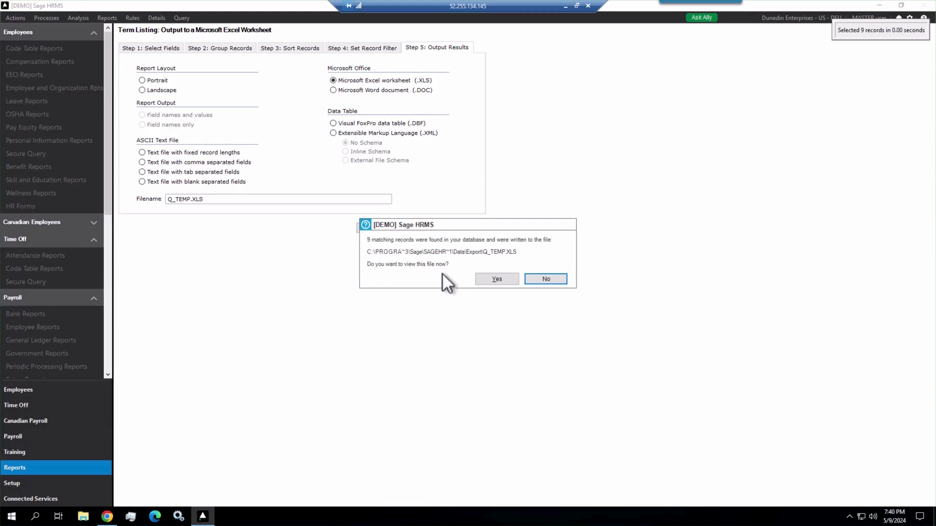
pyautogui.click(490, 279)
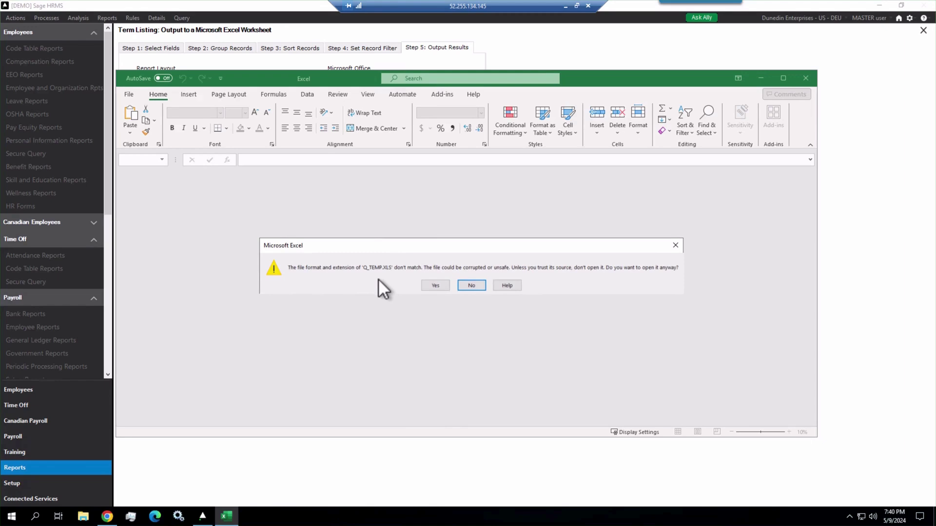
# Accept Excel's format mismatch warning to open Q_TEMP.XLS with its 9 terminated employees
pyautogui.click(429, 286)
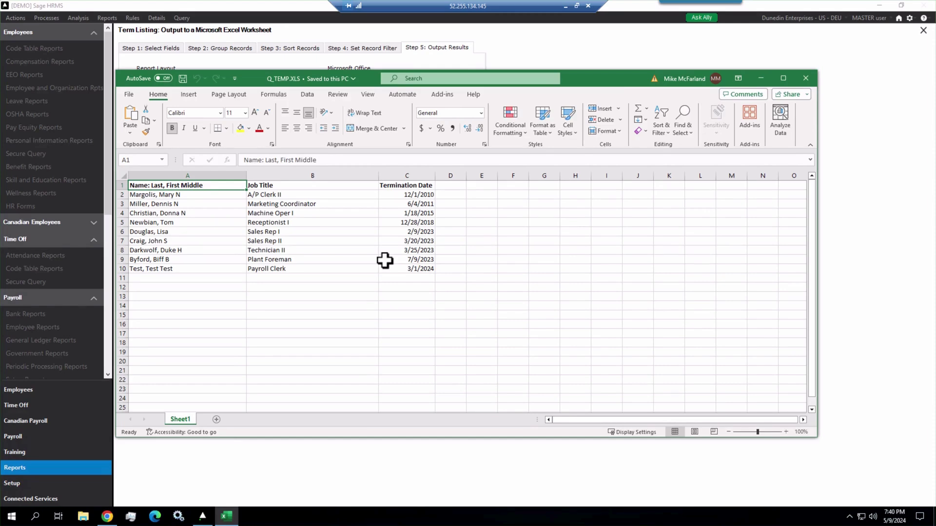
# Close Q_TEMP.XLS in Excel and cancel the Output Results dialog
pyautogui.click(806, 77)
pyautogui.click(459, 231)
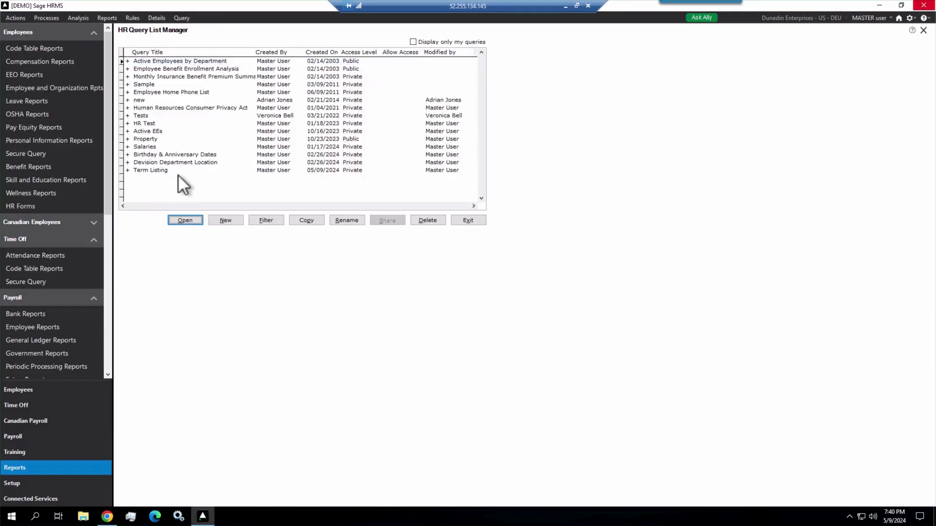
pyautogui.click(178, 175)
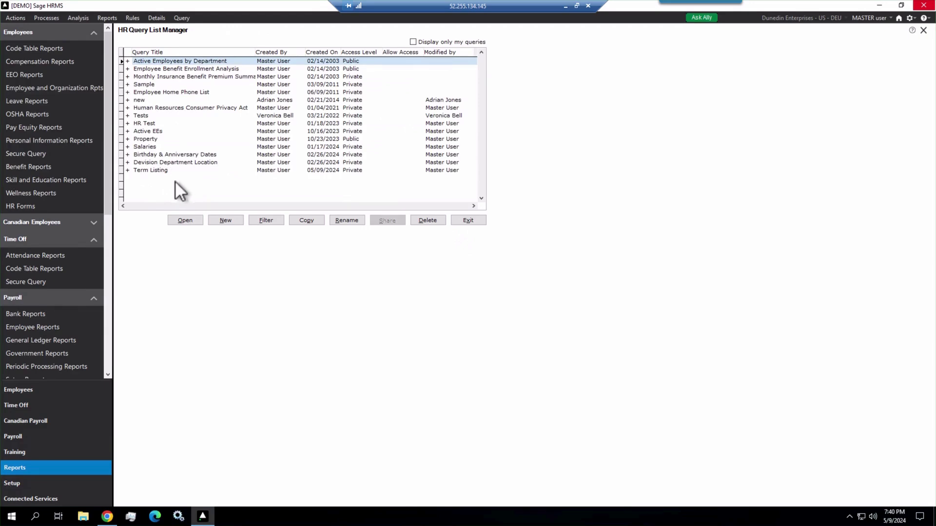